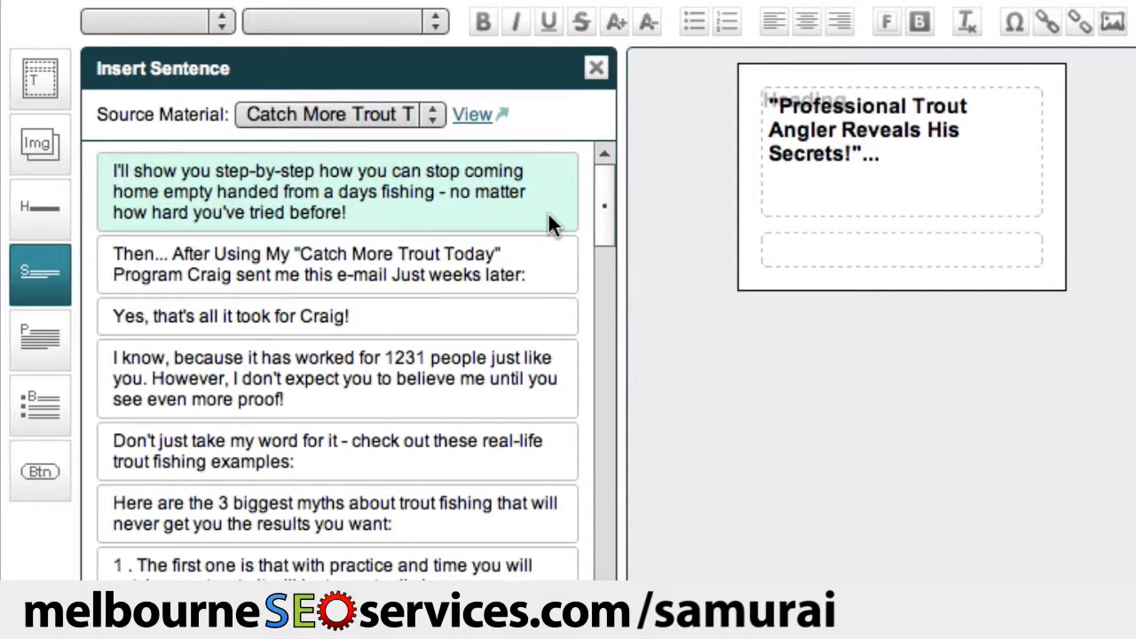
- Insert the "I'll show you step-by-step" and "This sensational resource 'Catch More Trout Today'" sentences into the ad's body box below the heading
drag(548, 213, 870, 253)
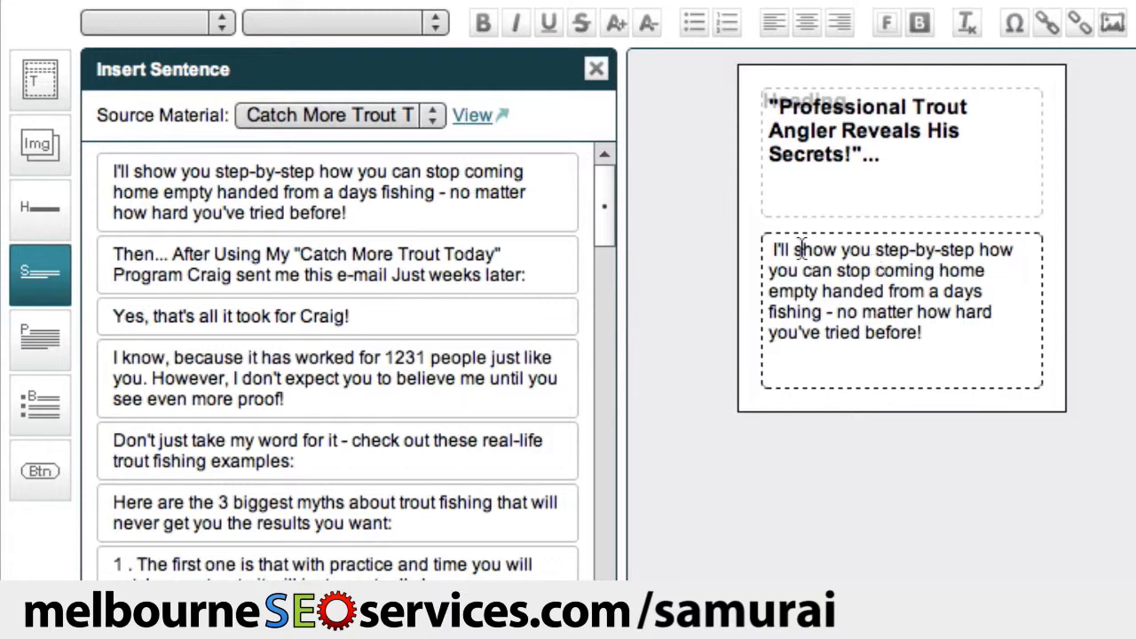
drag(599, 186, 601, 389)
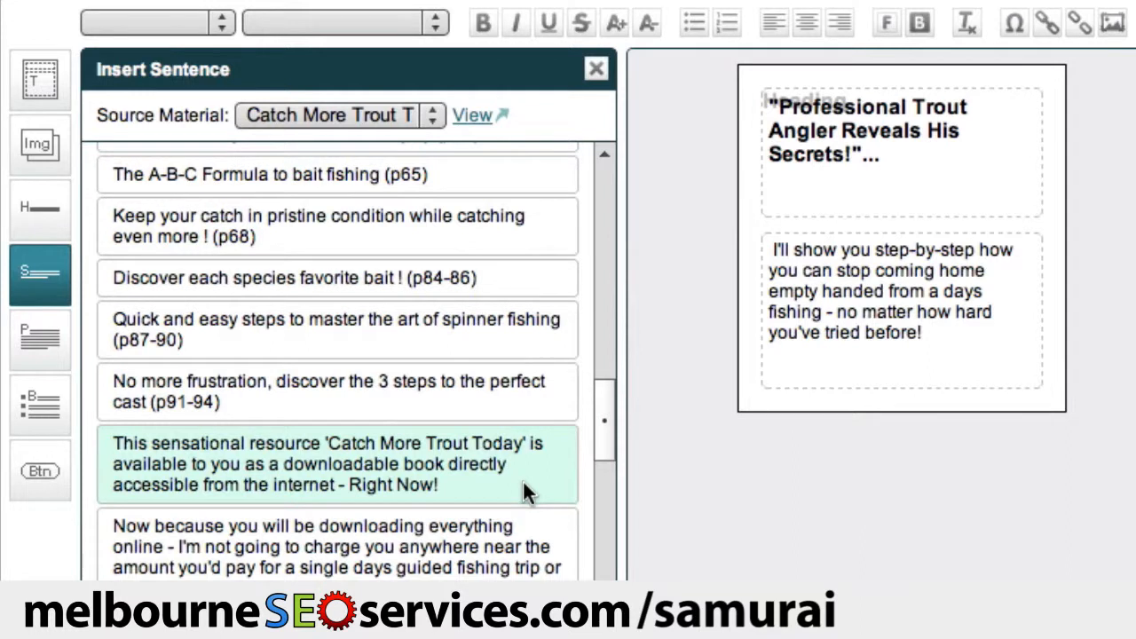
drag(523, 482, 992, 371)
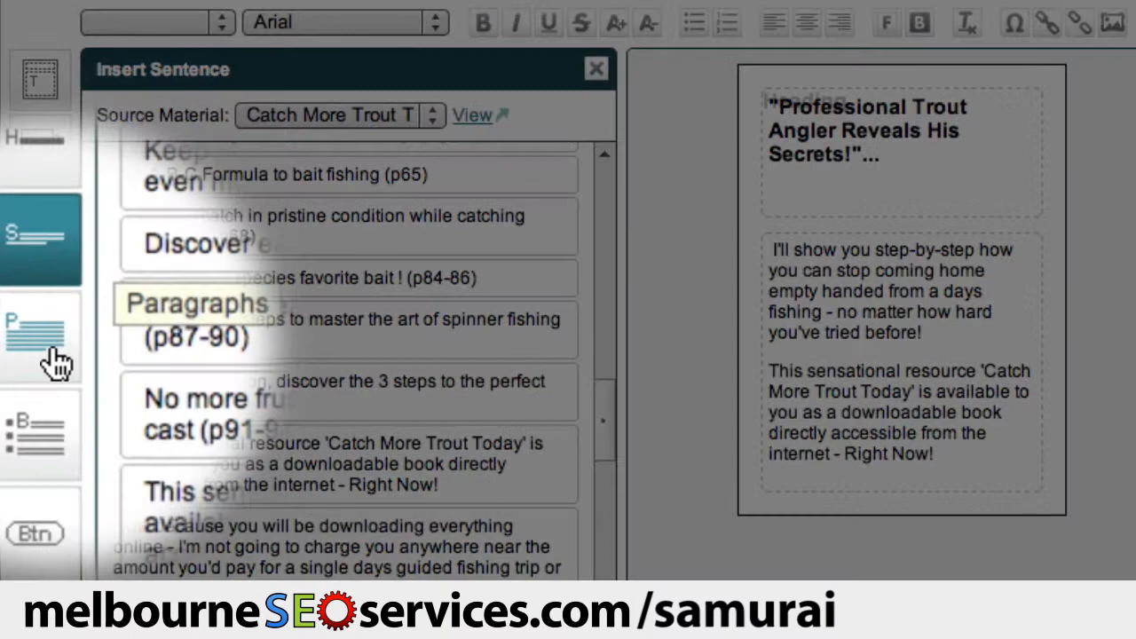
- Browse the paragraph and bullet snippets available from the Catch More Trout Today source material
click(40, 338)
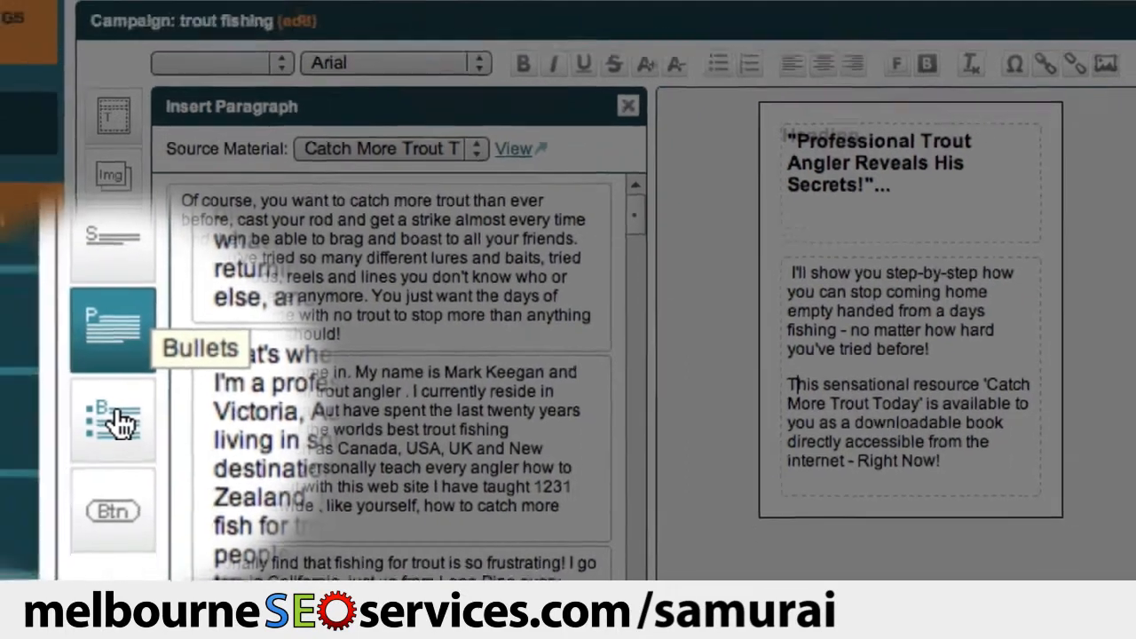
click(44, 412)
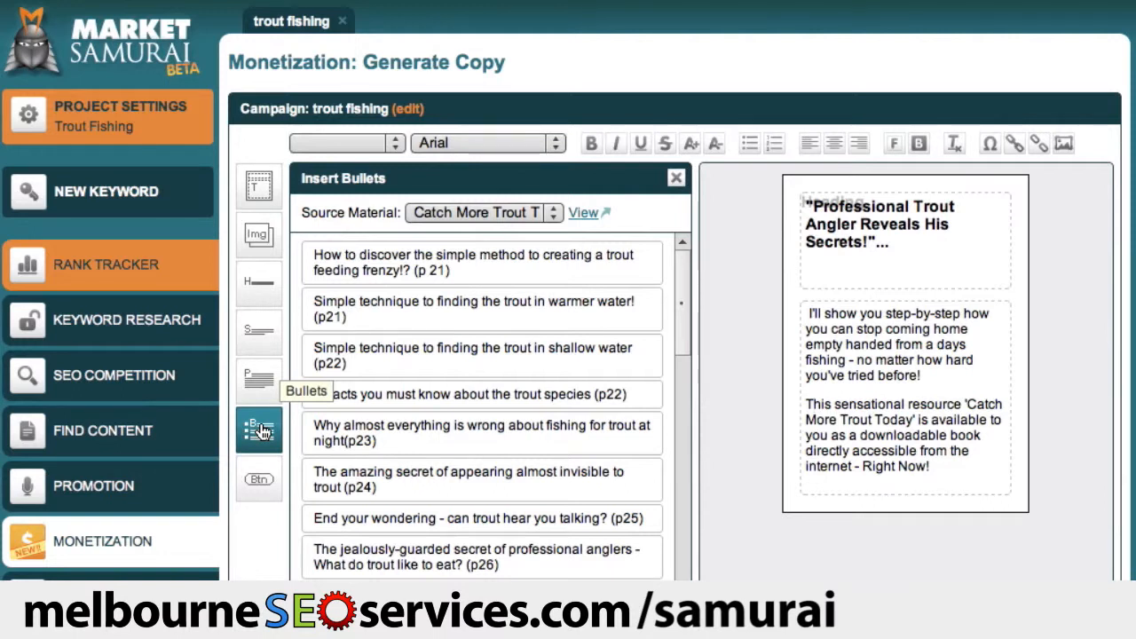
- Start the first body sentence with "Discover" instead of "I'll show you" and end it with a full stop
drag(885, 313, 697, 315)
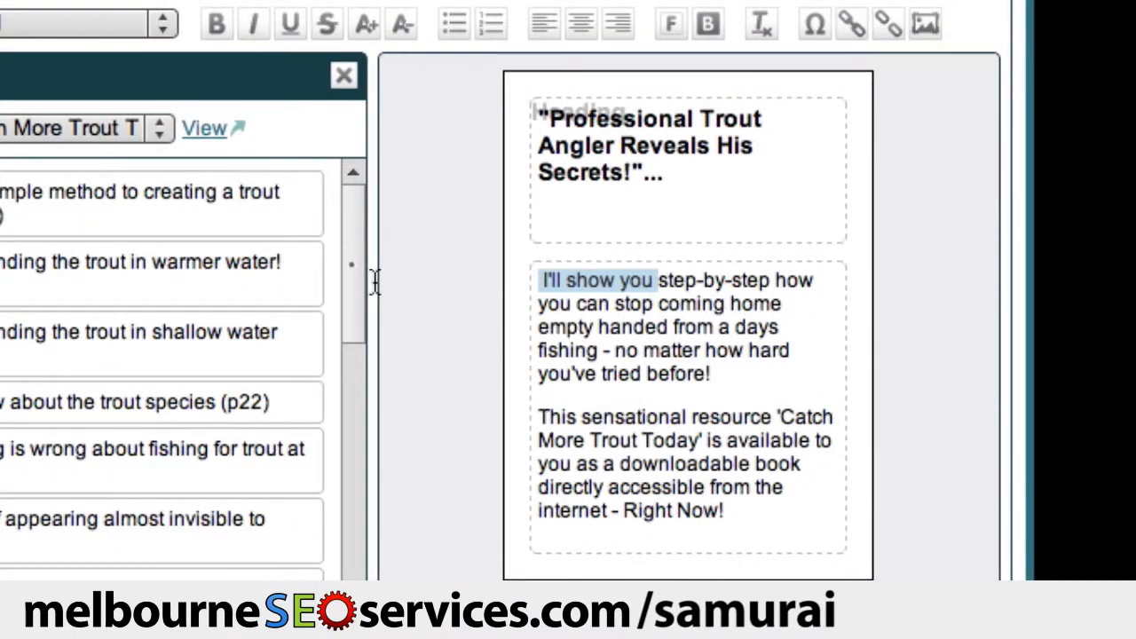
text(Discover)
click(621, 376)
key(BackSpace)
text(.)
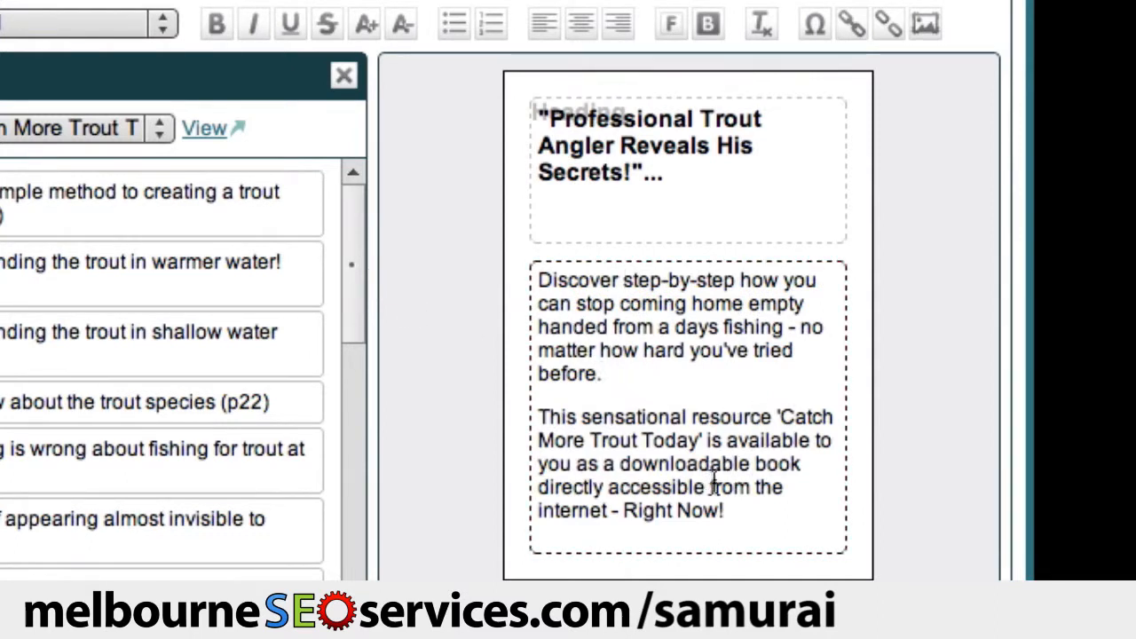
- Change the ending of the second body sentence to "right now!" in lower case and start a new paragraph below it
click(741, 513)
key(BackSpace)
text(.)
click(625, 512)
key(Delete)
text(r)
key(Right)
key(Right)
key(Right)
key(Right)
key(Right)
key(Delete)
text(n)
key(Down)
key(BackSpace)
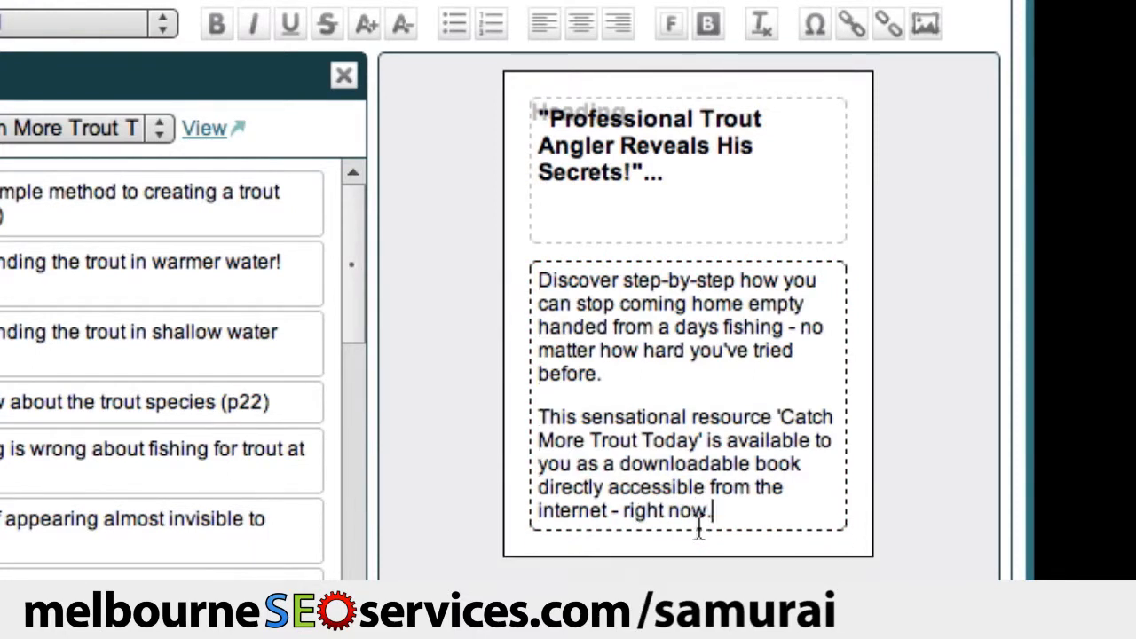
key(BackSpace)
text(!)
key(Return)
key(Return)
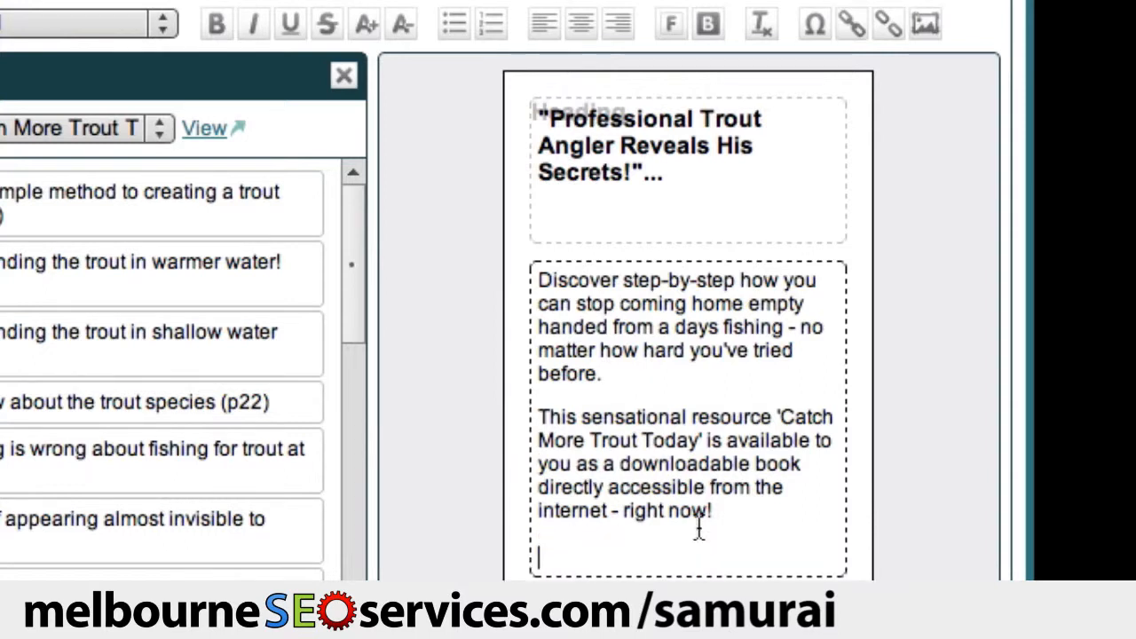
text(To find out)
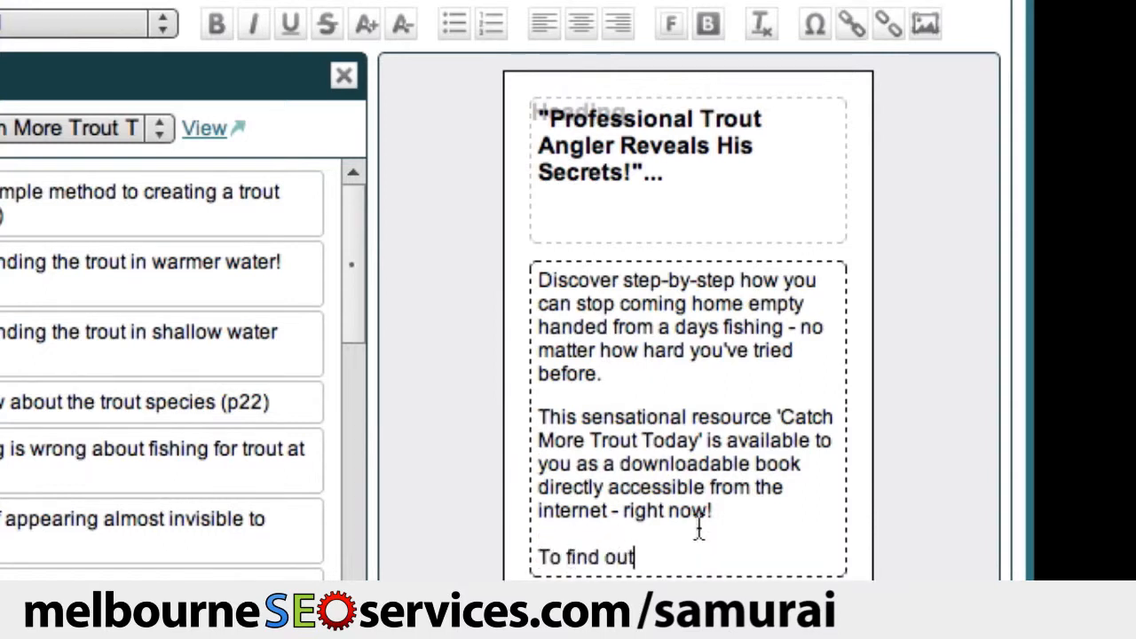
text( more, click here.)
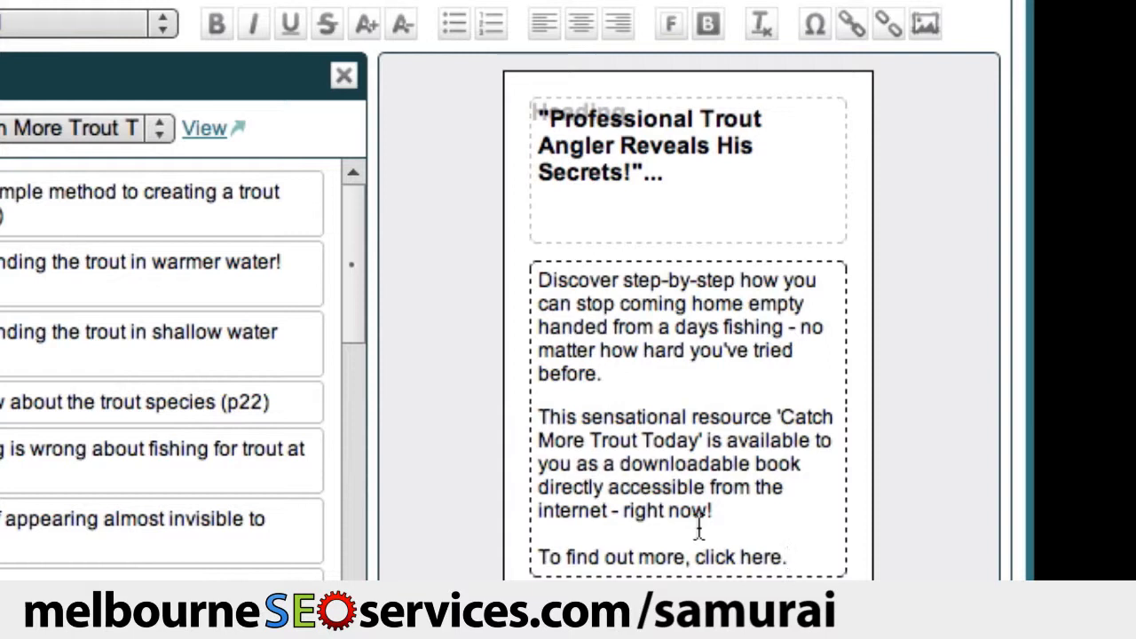
key(BackSpace)
key(BackSpace)
key(BackSpace)
key(BackSpace)
key(BackSpace)
key(BackSpace)
key(BackSpace)
key(BackSpace)
key(BackSpace)
key(BackSpace)
key(BackSpace)
key(BackSpace)
key(BackSpace)
key(BackSpace)
key(BackSpace)
key(BackSpace)
key(BackSpace)
key(BackSpace)
key(BackSpace)
key(BackSpace)
key(BackSpace)
key(BackSpace)
key(BackSpace)
key(BackSpace)
key(BackSpace)
key(BackSpace)
key(BackSpace)
key(BackSpace)
key(BackSpace)
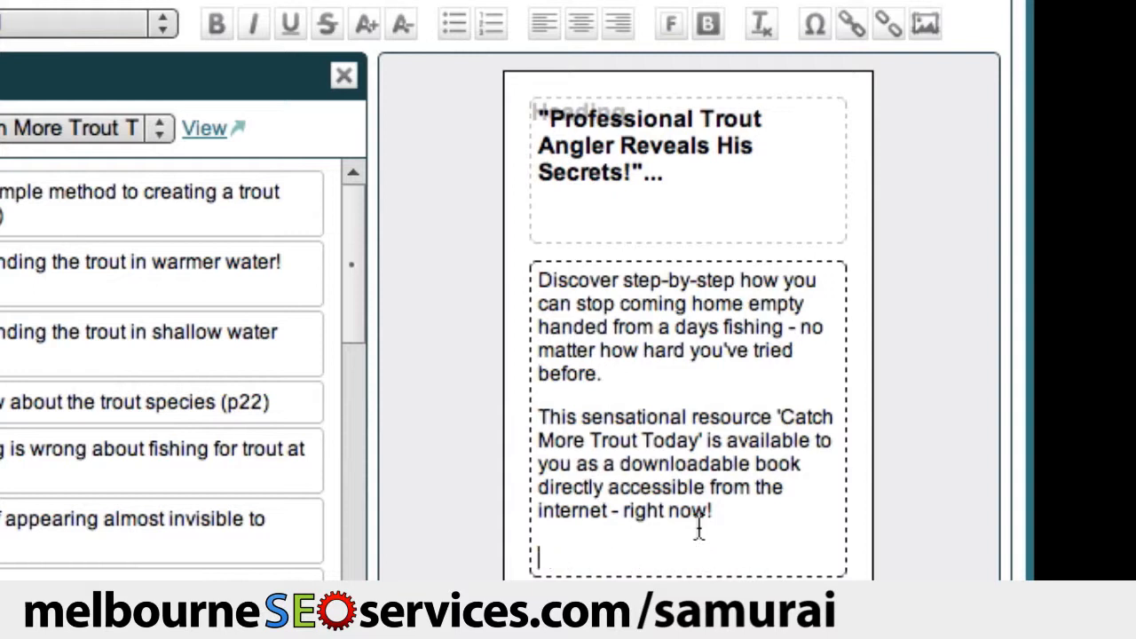
- Write the closing call to action "Don't go home empty-handed any longer. Click here to get your copy right now!"
text(Click her)
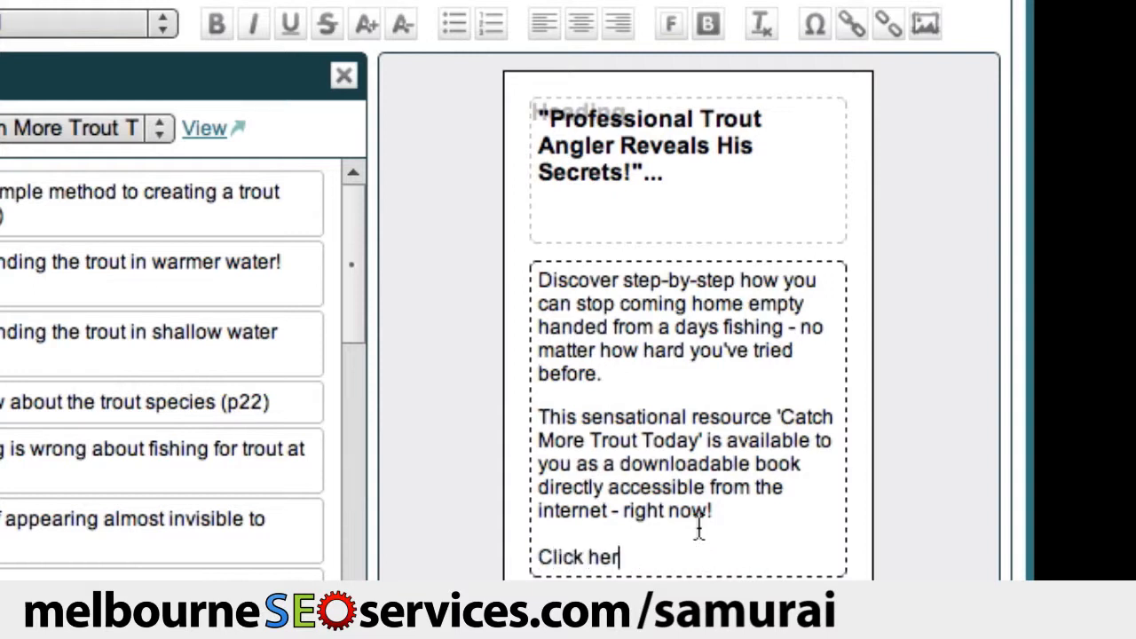
text(e to get your copy right now)
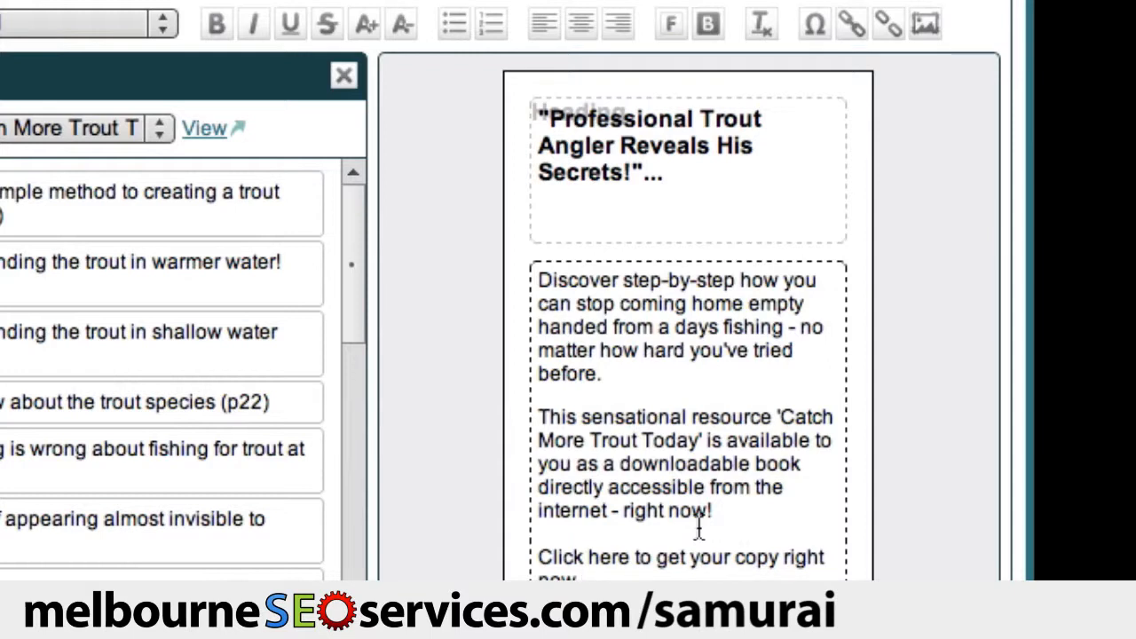
key(shift+Up)
key(shift+Left)
key(shift+Left)
key(shift+Left)
key(shift+Left)
key(shift+Left)
key(shift+Left)
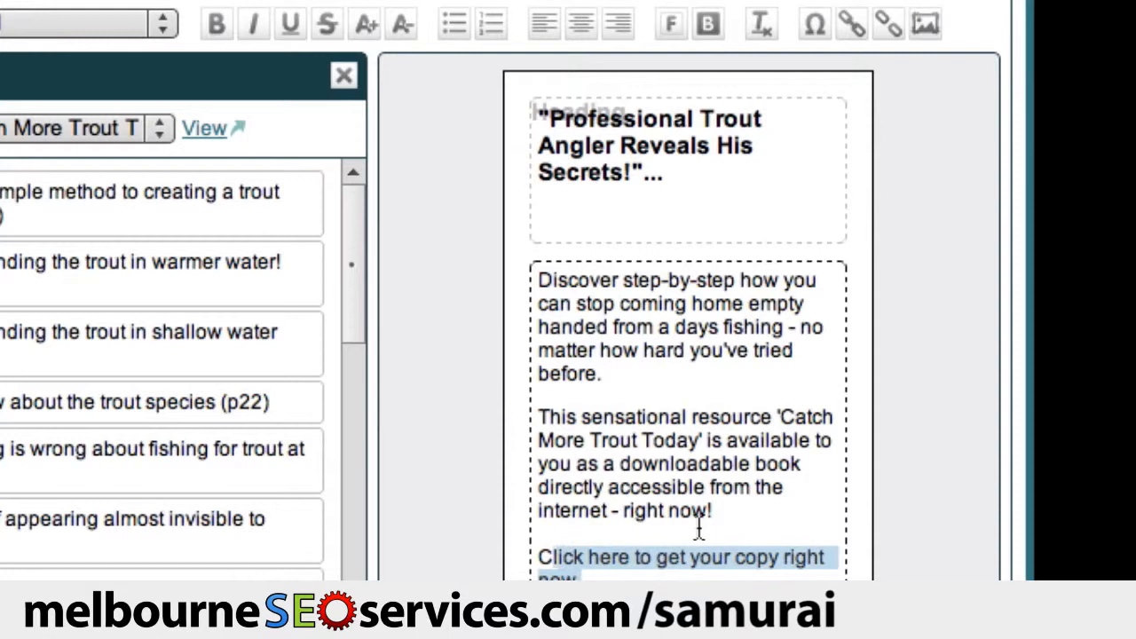
key(shift+Right)
text(Don't go home empty-handed any longer. Click here to get your)
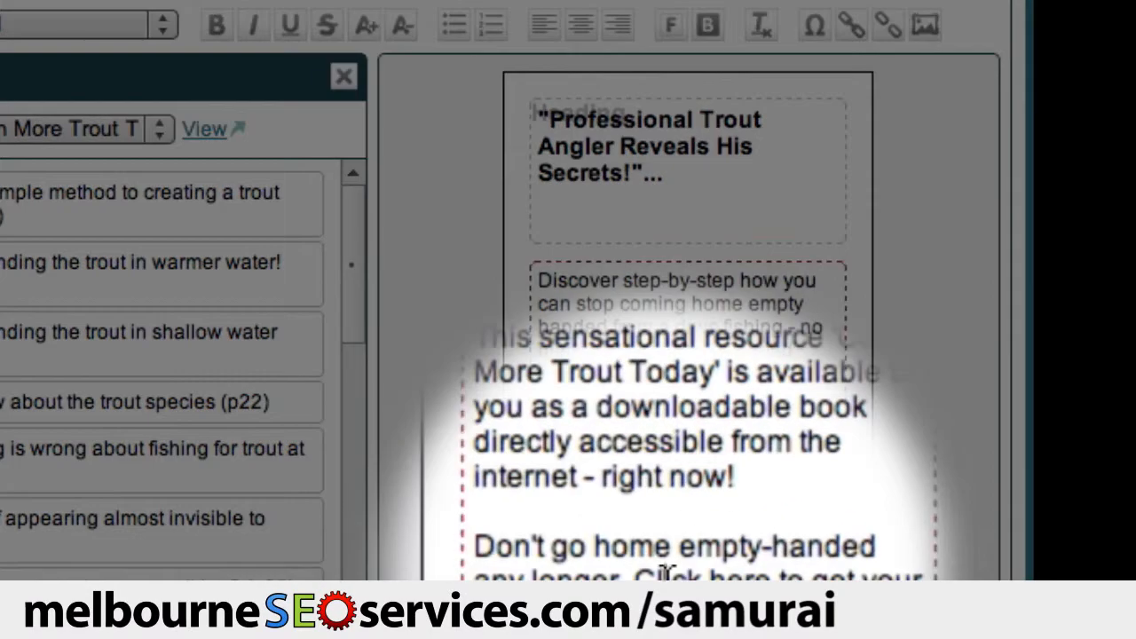
- Link the whole call-to-action paragraph to the affiliate URL for the Catch More Trout Today product
triple_click(668, 573)
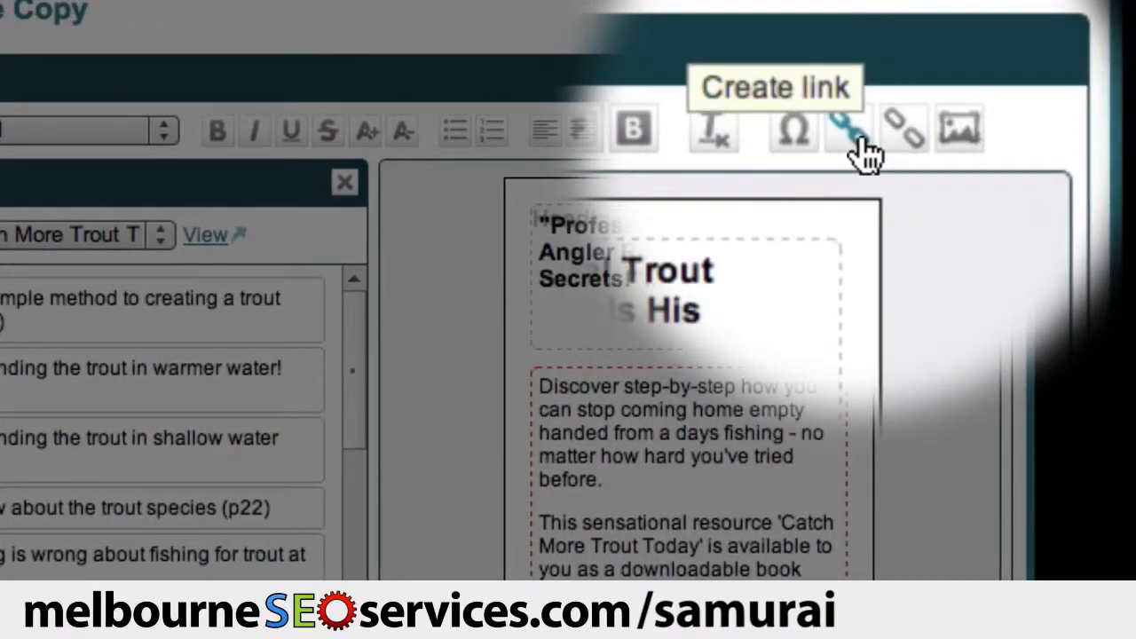
click(858, 140)
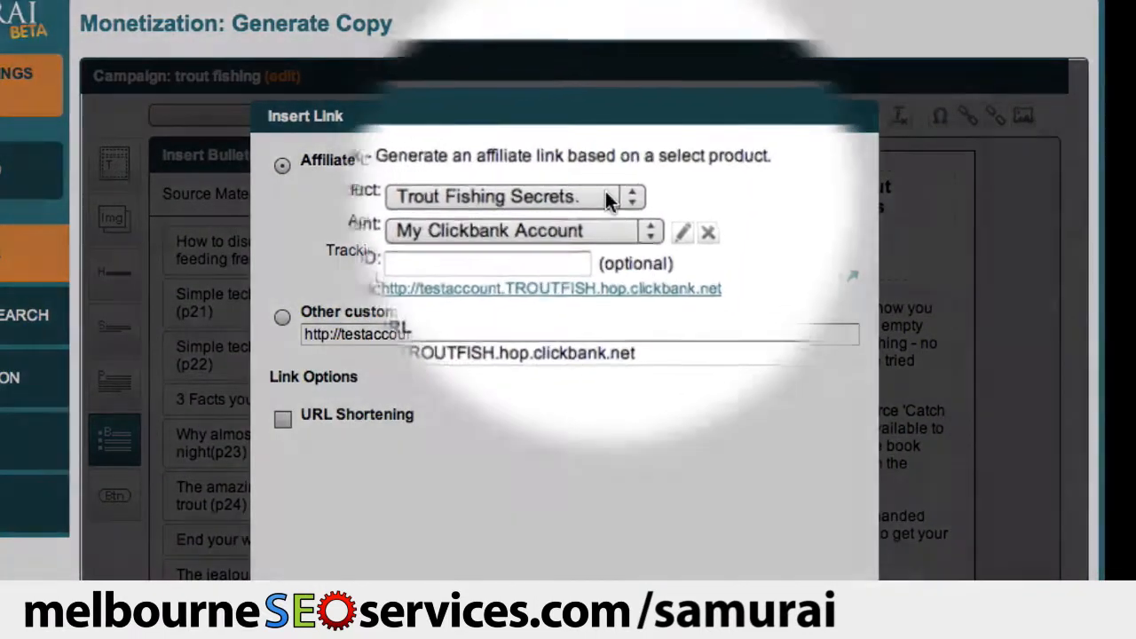
click(600, 196)
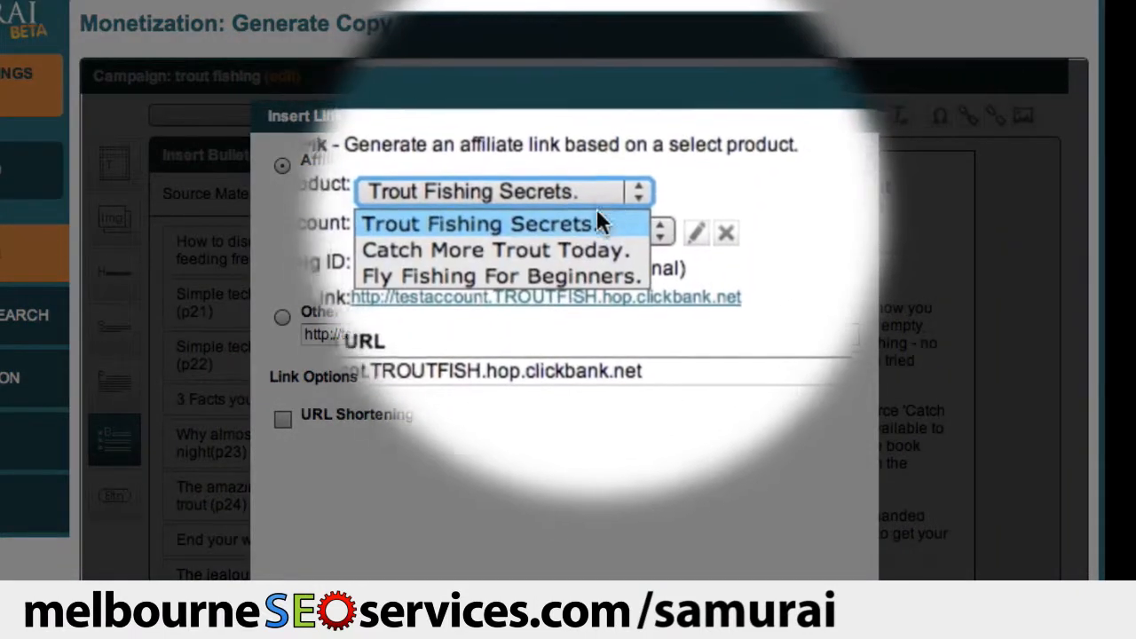
click(587, 233)
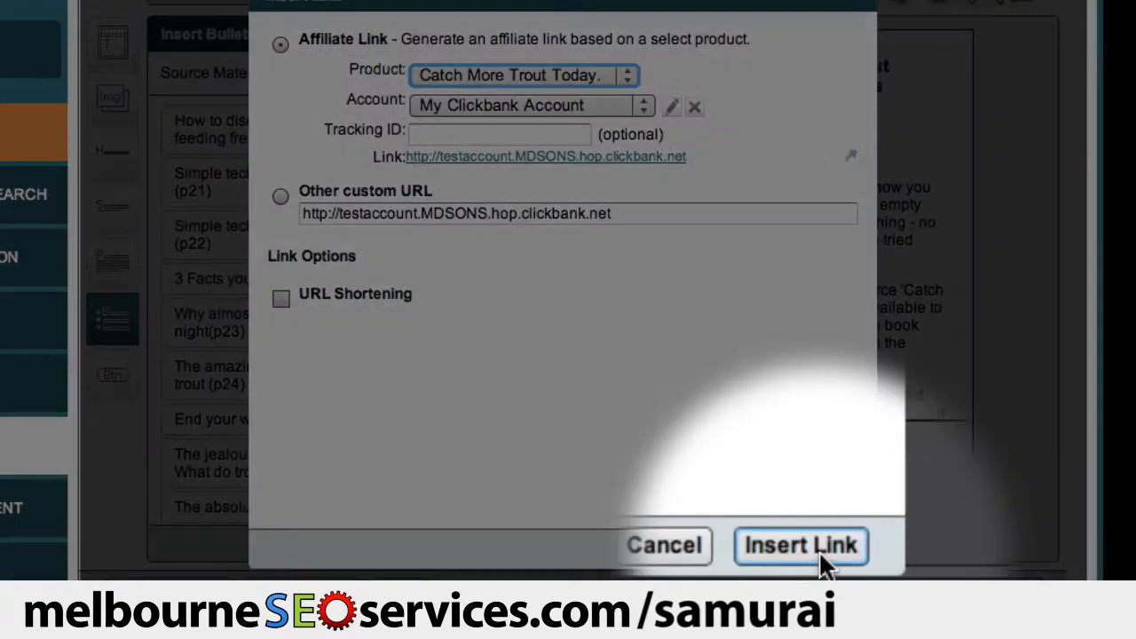
click(818, 550)
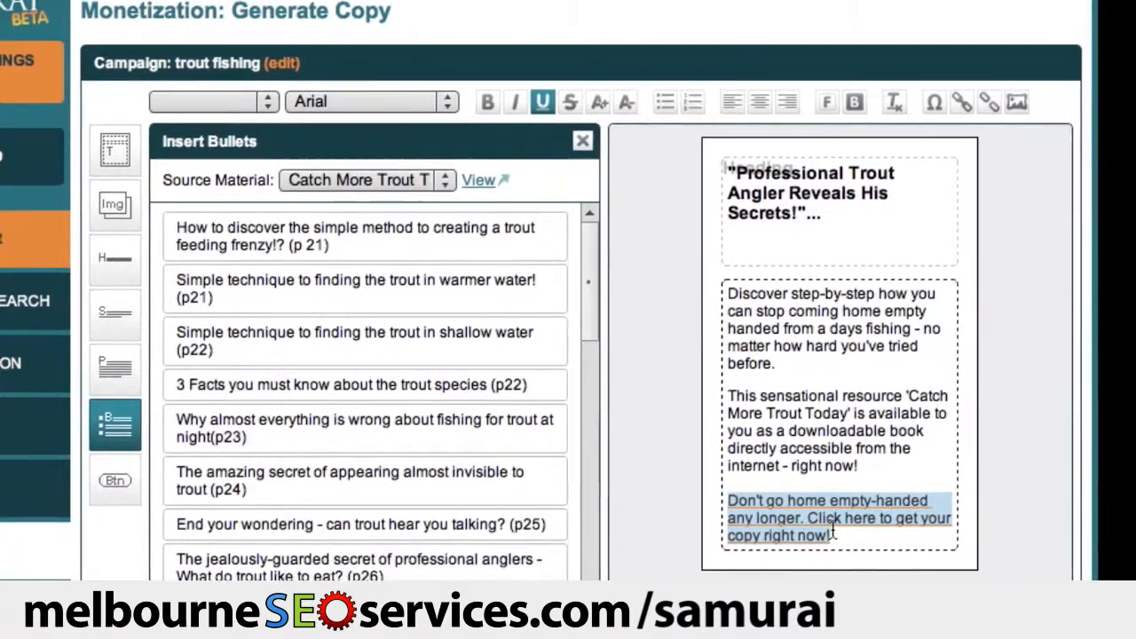
click(832, 526)
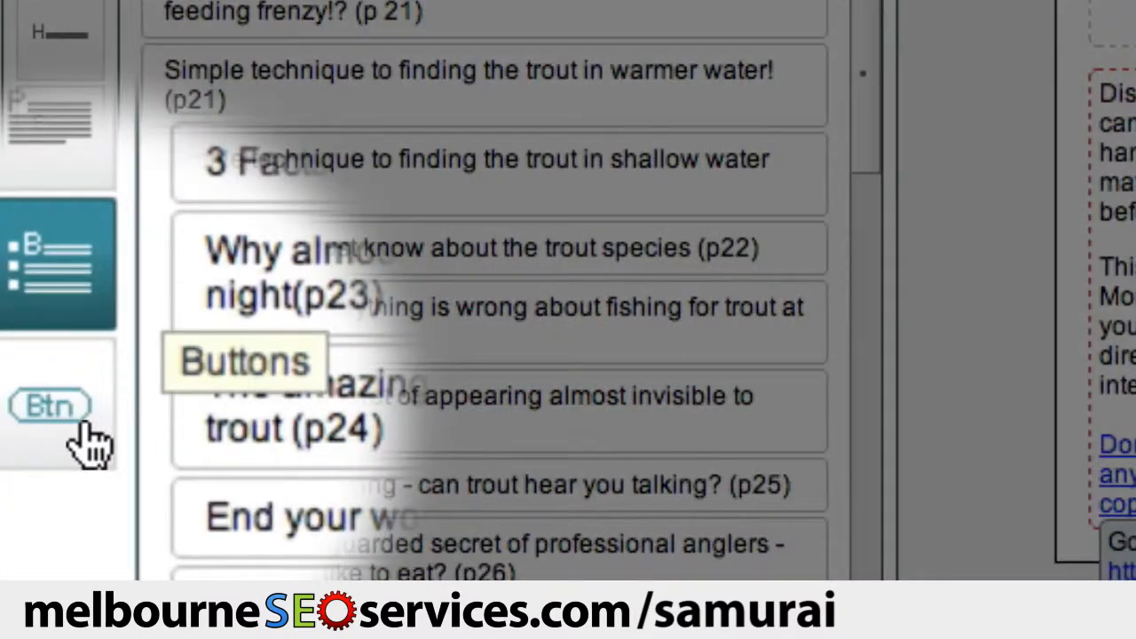
- Insert the middle-style blue "More Information" button below the linked call to action, separated by an empty line
click(94, 443)
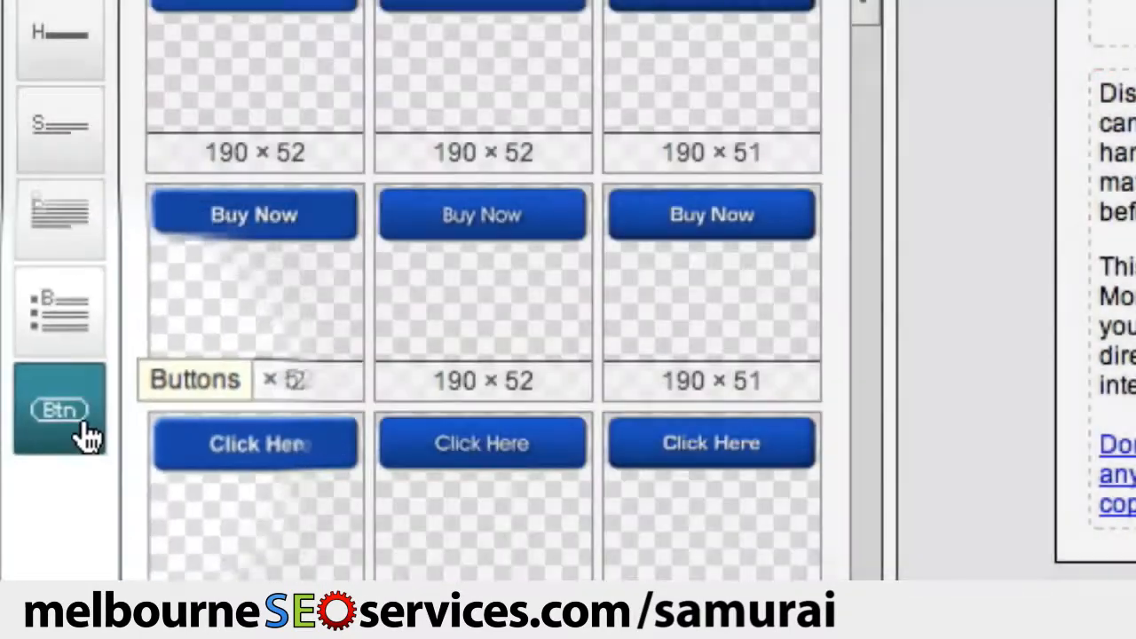
scroll(524, 426, down, 10)
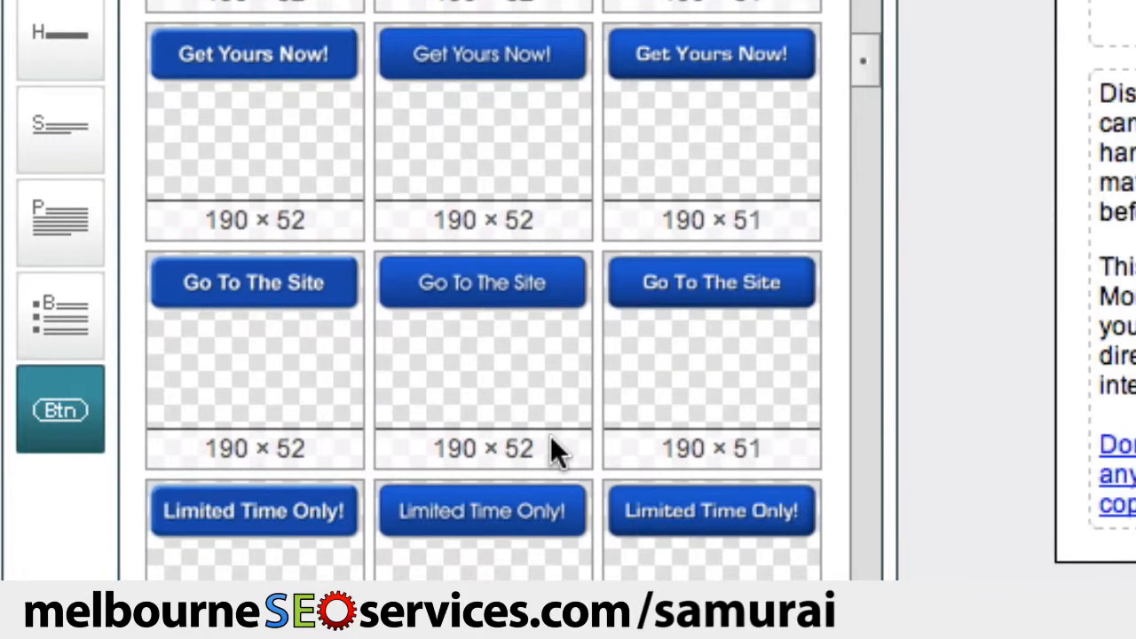
scroll(552, 441, down, 3)
scroll(550, 440, down, 3)
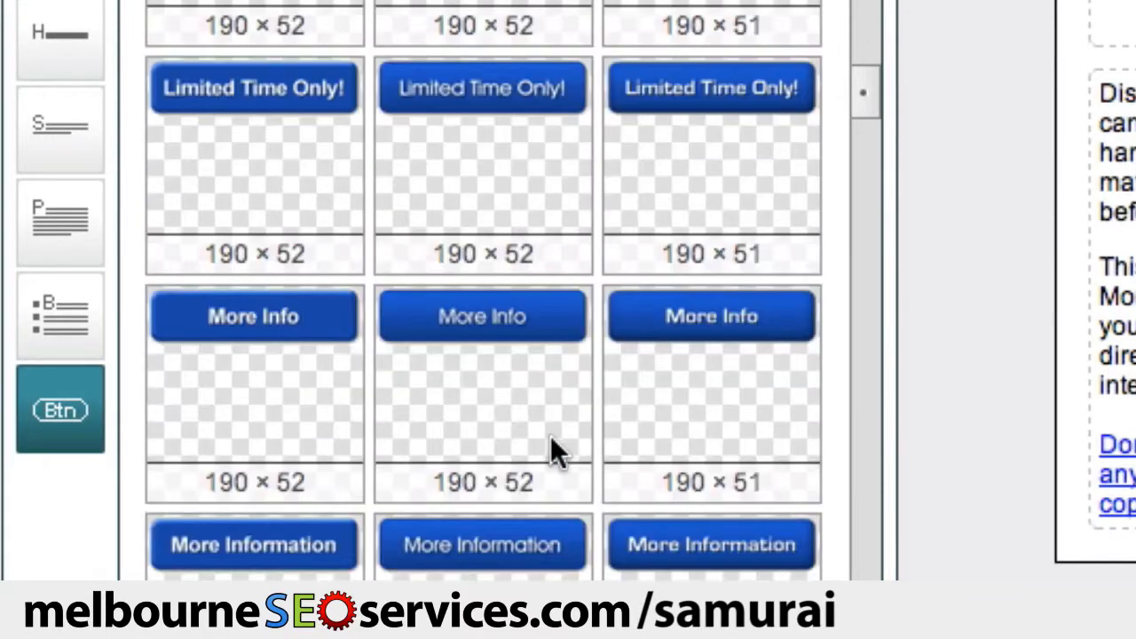
drag(480, 526, 833, 525)
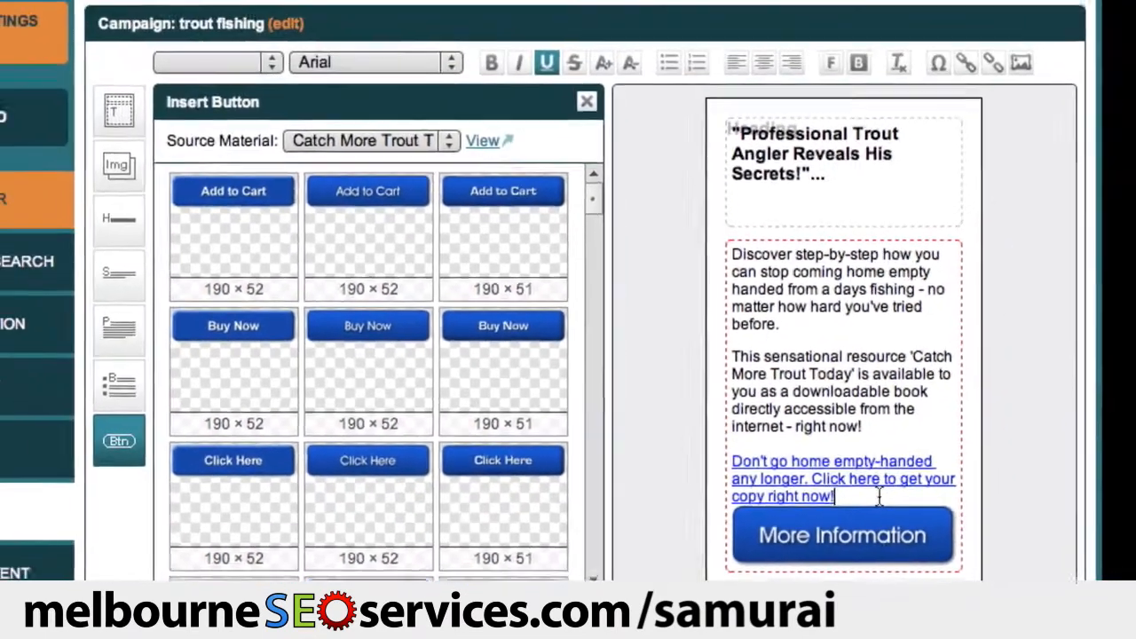
key(Return)
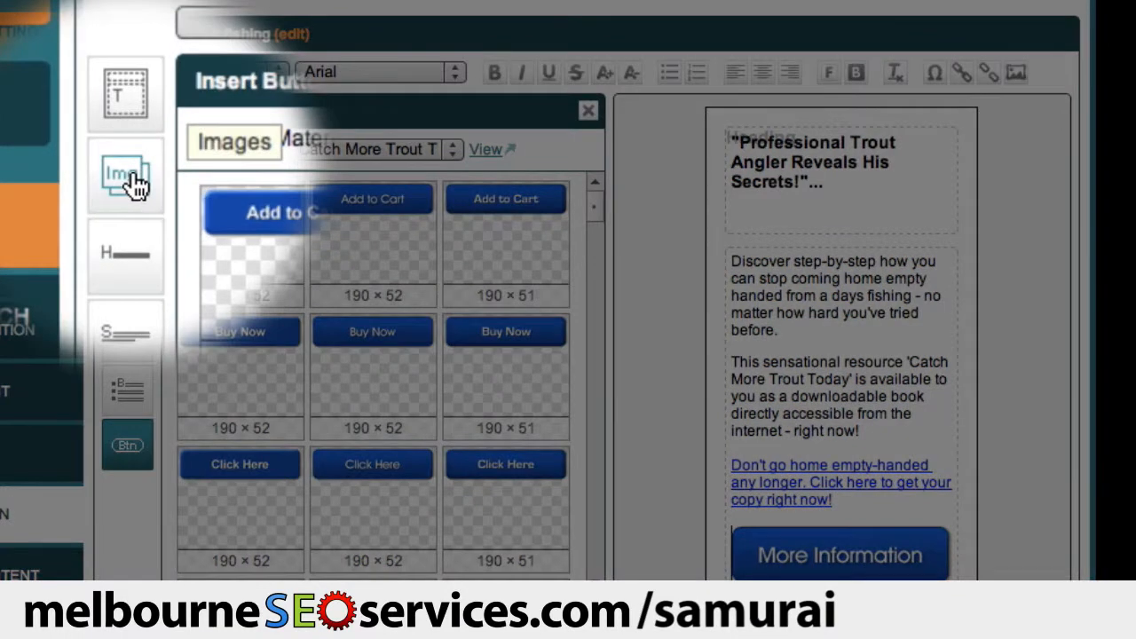
- Insert the 160 × 120 photo of two anglers between the two body sentences, with an empty line above and below
click(131, 180)
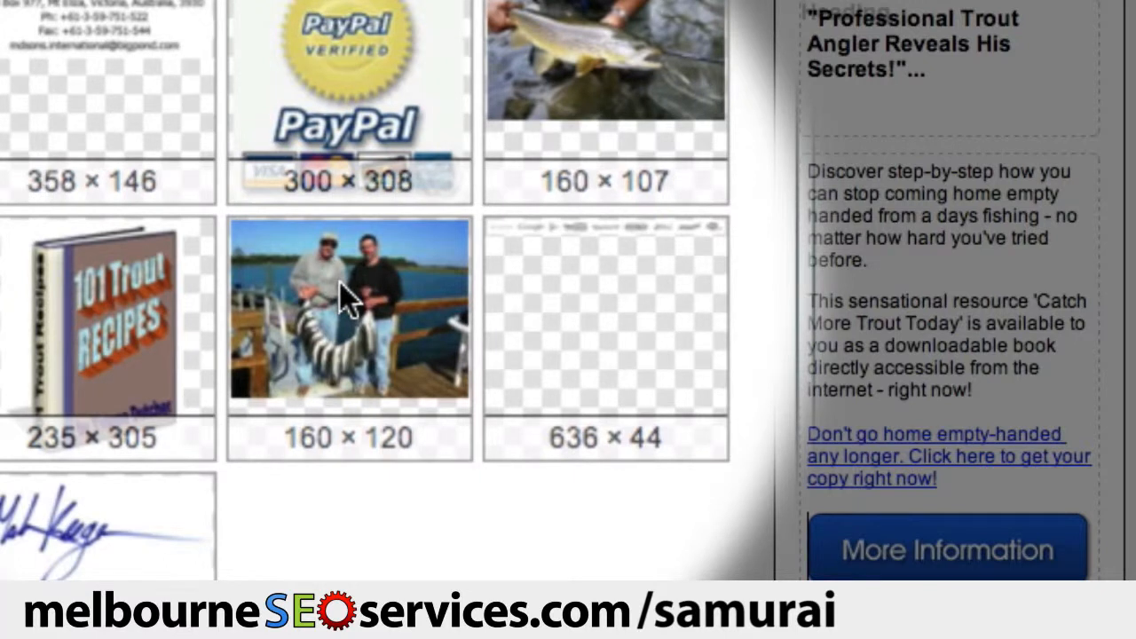
drag(340, 282, 879, 272)
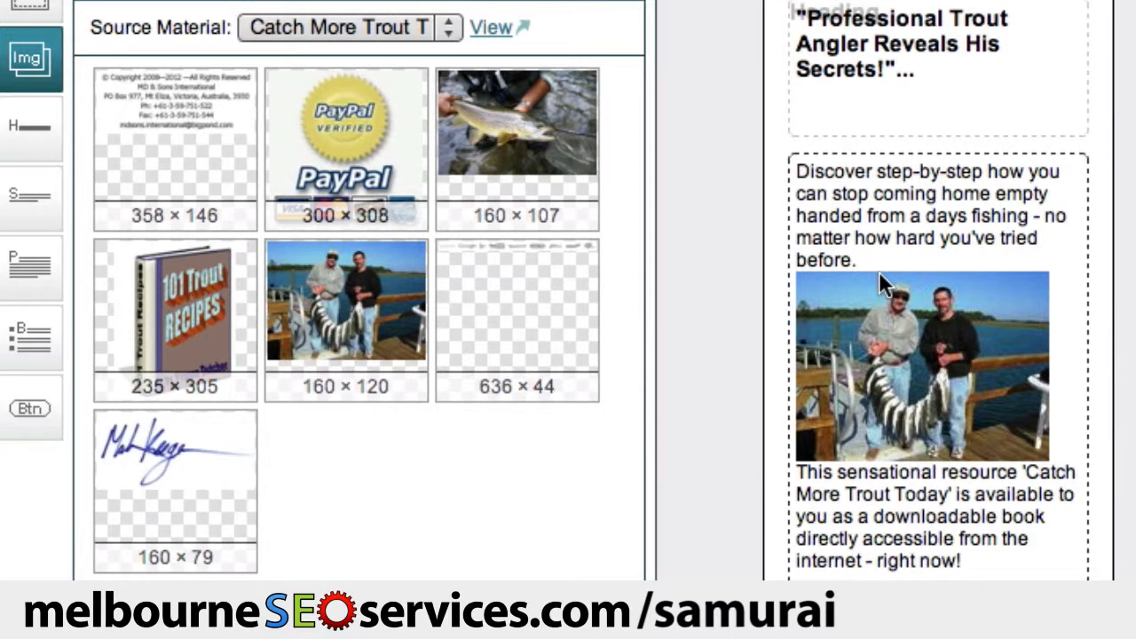
click(884, 263)
key(Return)
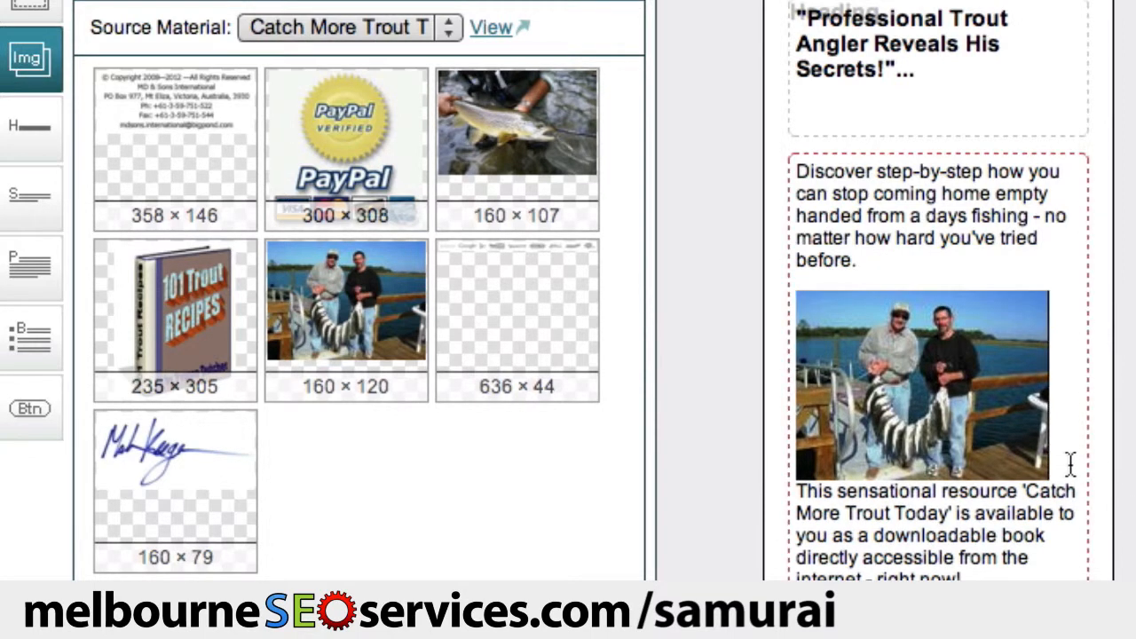
key(Return)
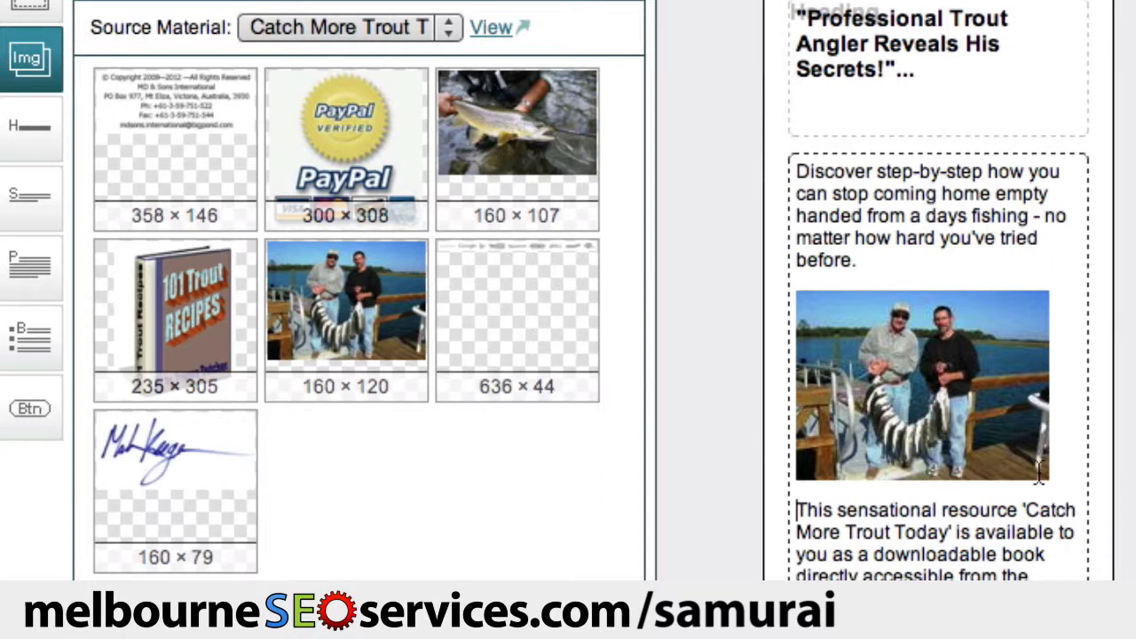
- Shrink the anglers photo to about 70% of its size and the More Information button to about 65% of its width
click(1044, 470)
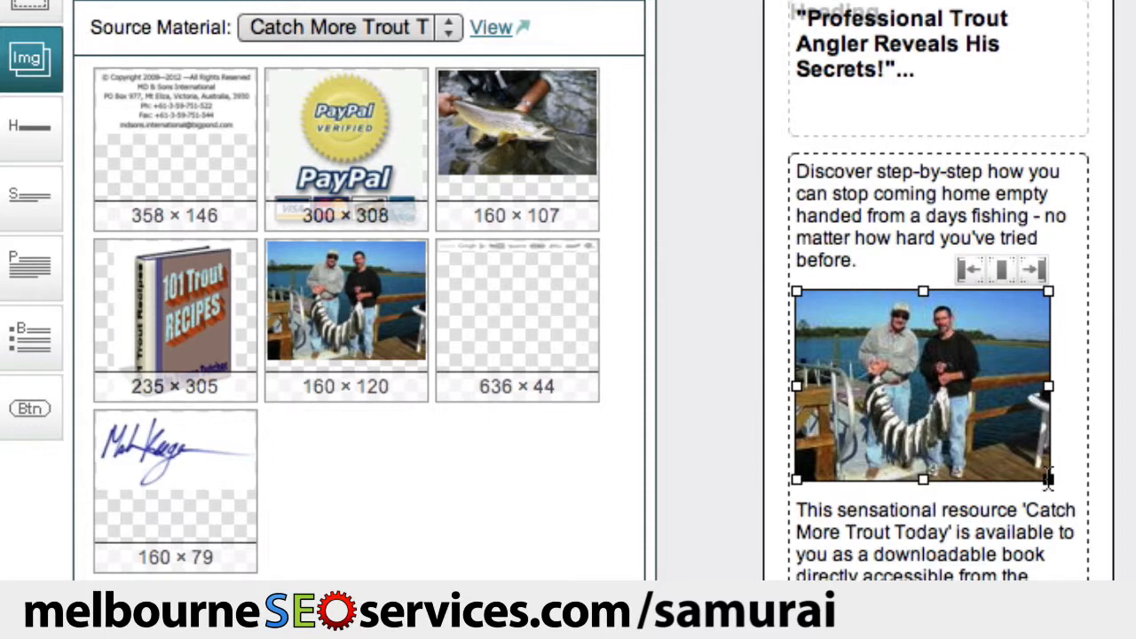
drag(1048, 479, 954, 426)
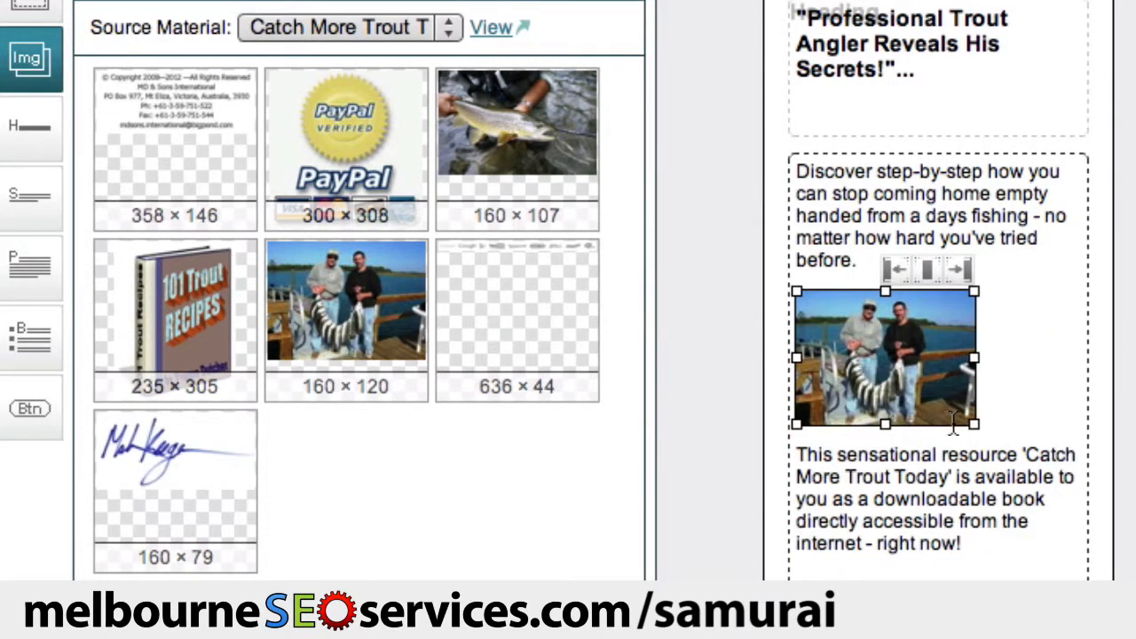
scroll(954, 426, down, 5)
click(1012, 566)
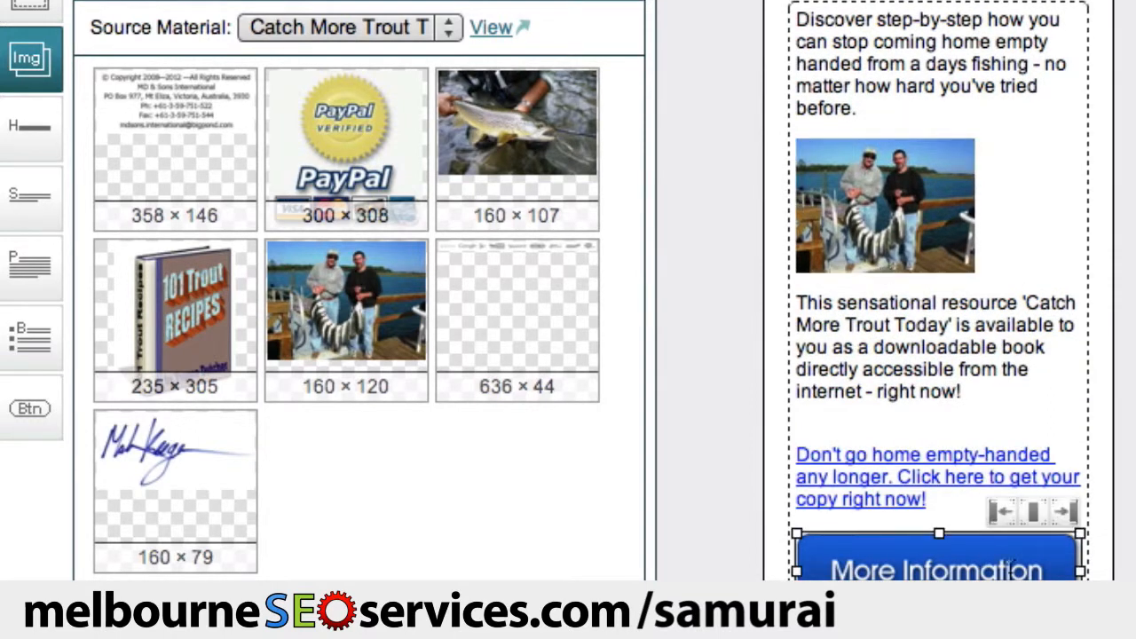
drag(1080, 557, 982, 561)
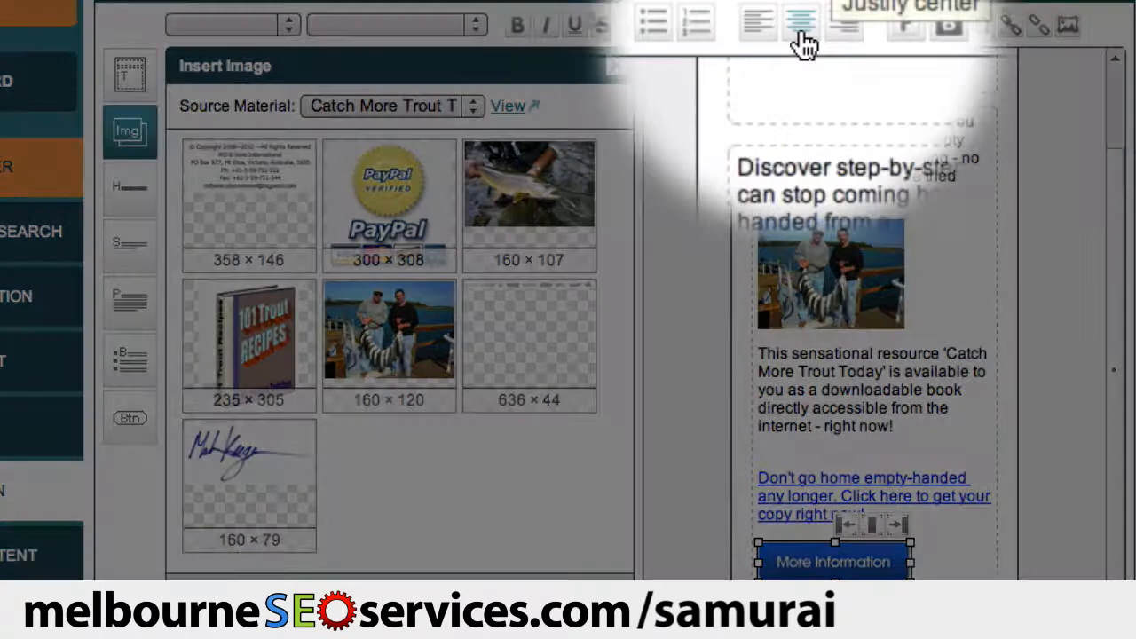
- Center the More Information button and the anglers photo, and add a link to the photo
click(804, 44)
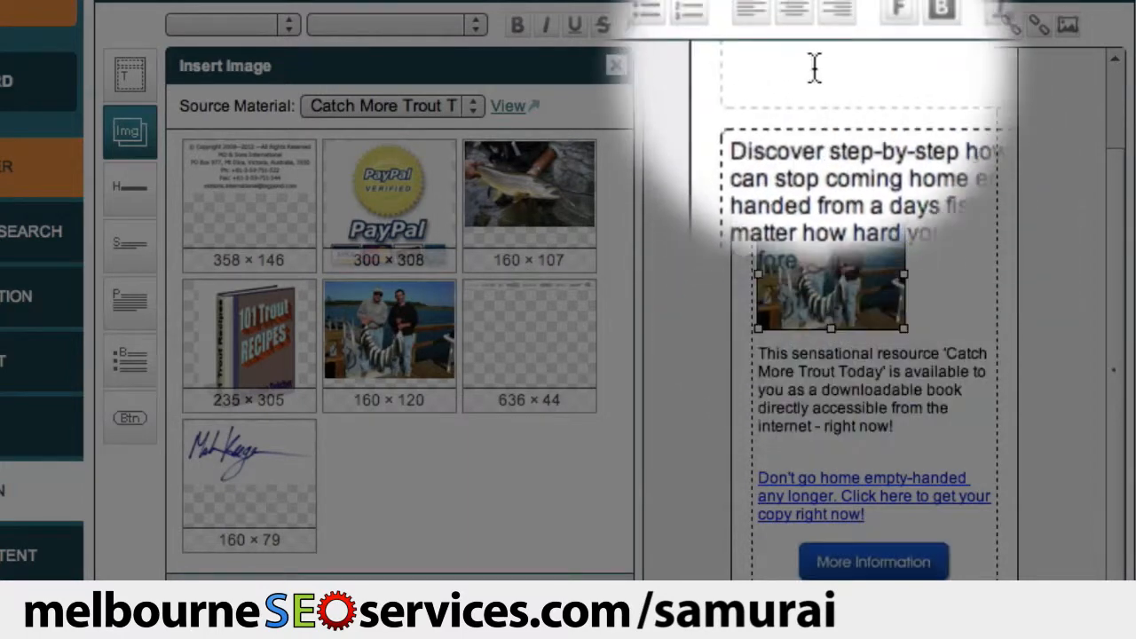
click(805, 37)
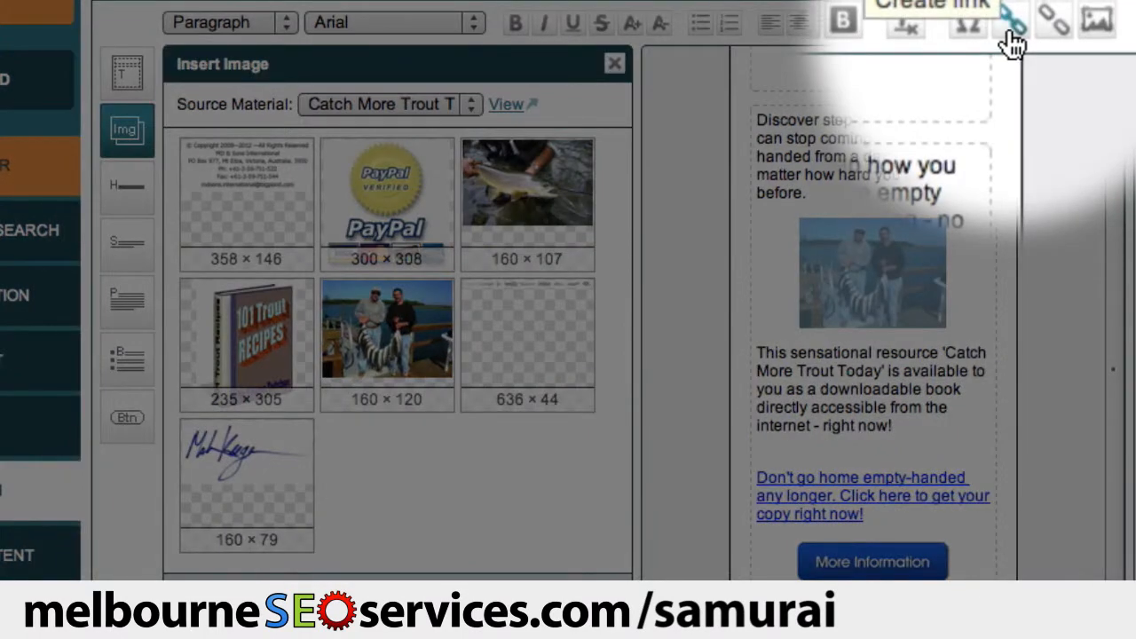
click(1010, 37)
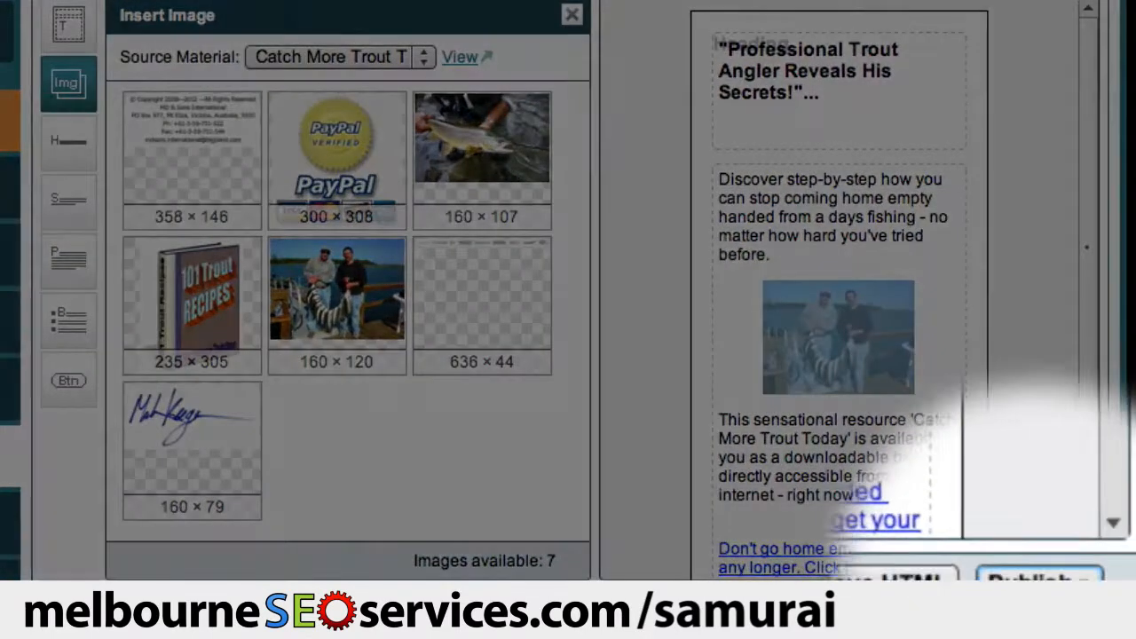
- Publish the ad as a sidebar widget to the Trout Fishing Tips WordPress blog account and view it on the live blog
click(1001, 573)
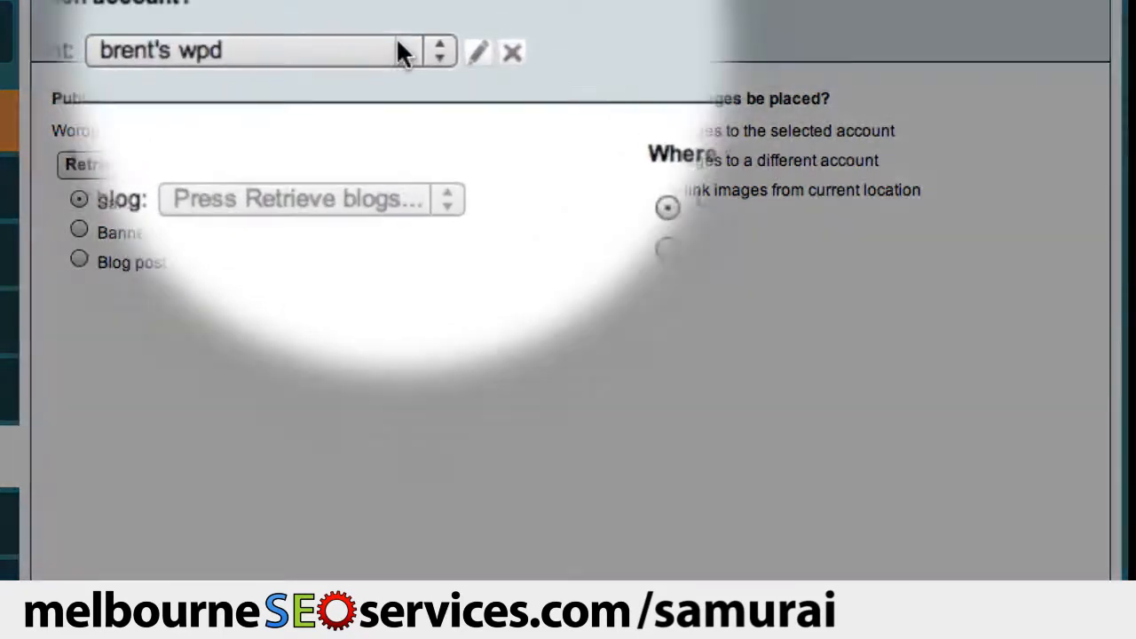
click(396, 25)
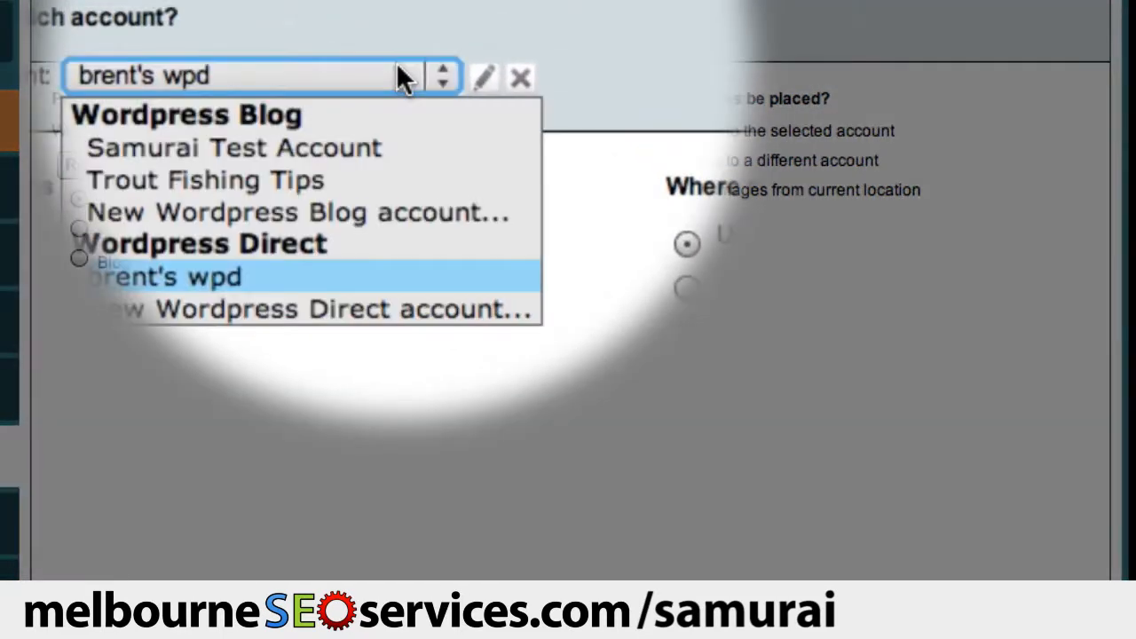
click(385, 89)
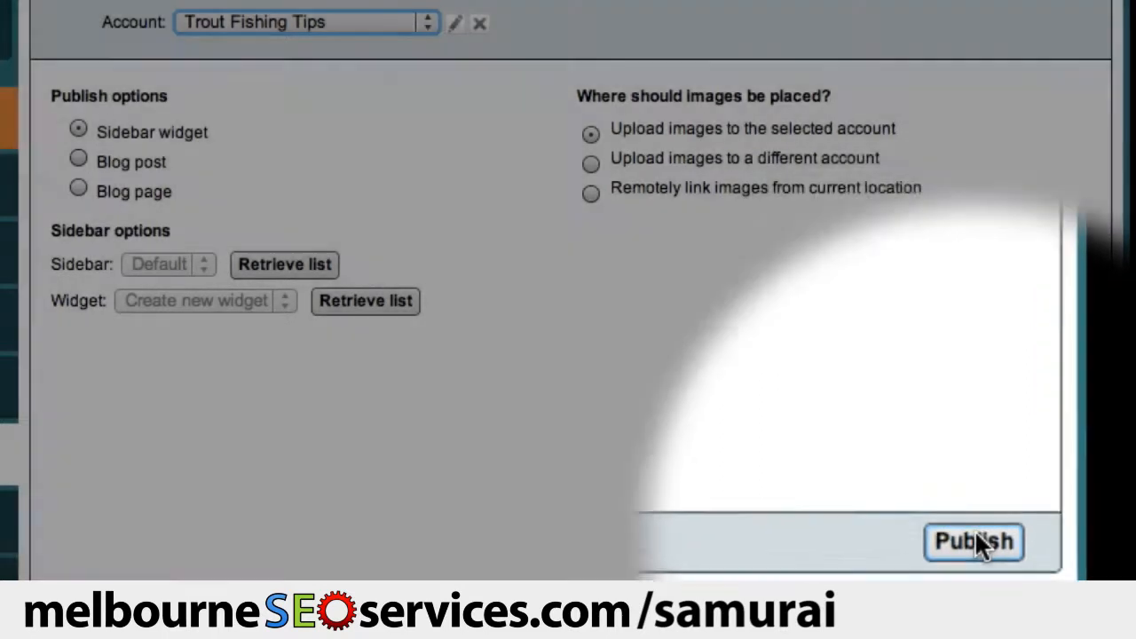
click(974, 530)
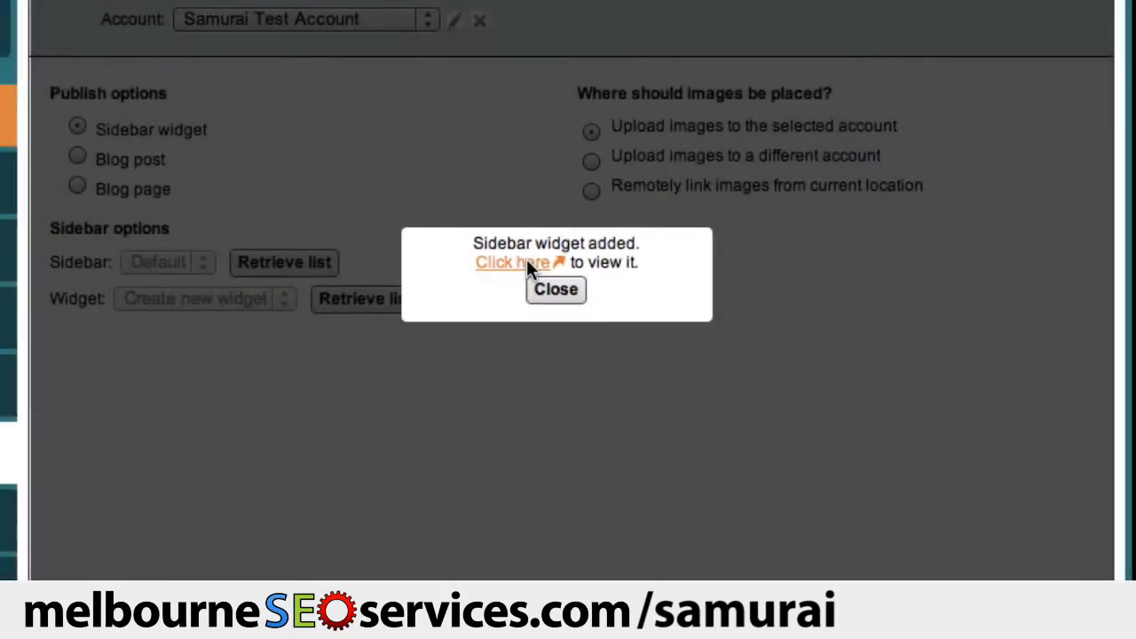
click(526, 259)
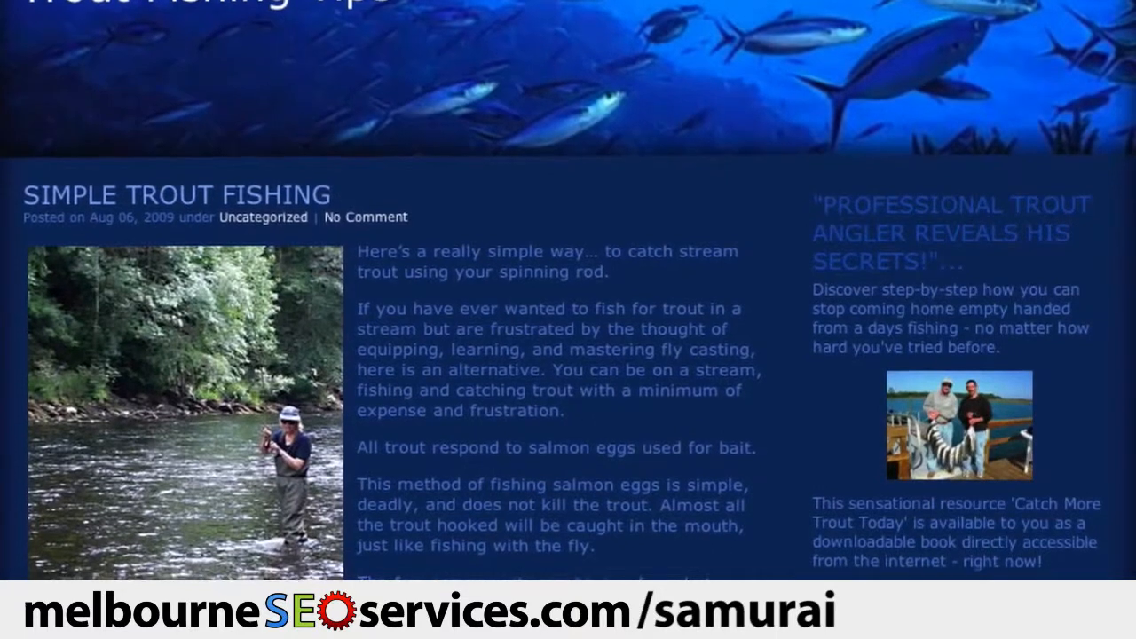